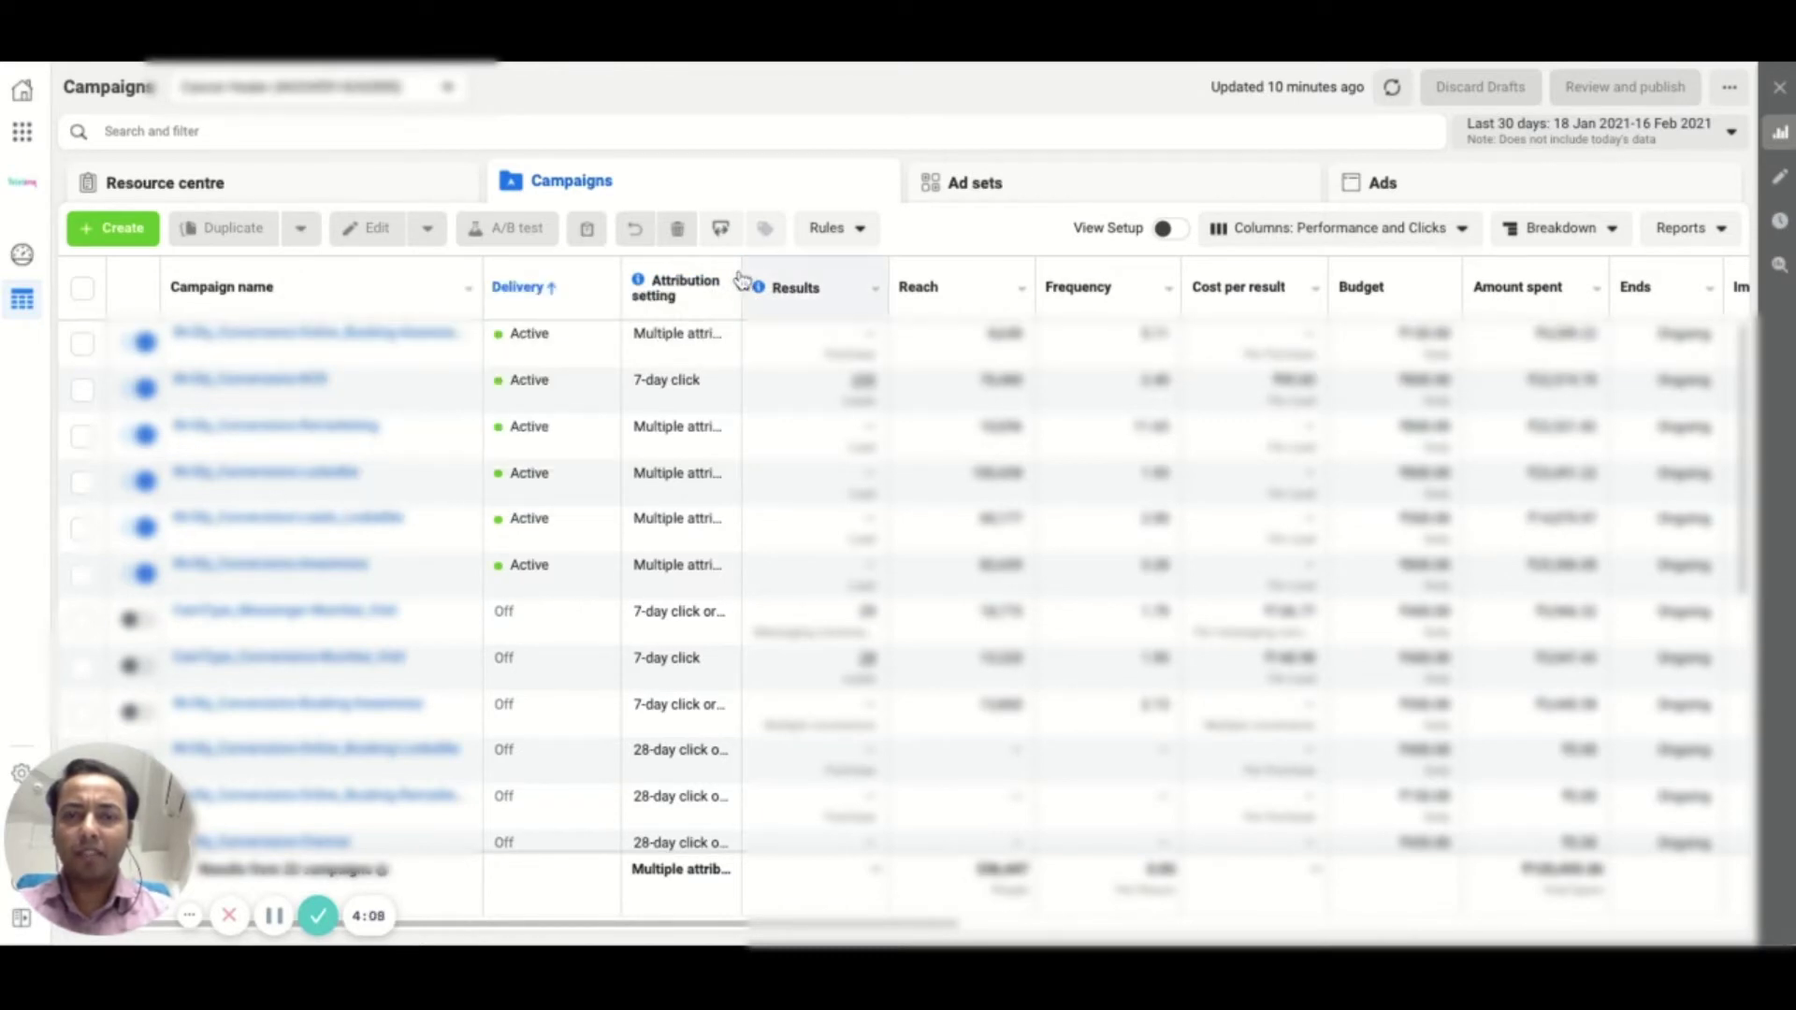
- Widen the Attribution setting column and open the first campaign's ad sets
mouse_move(738, 279)
mouse_down()
mouse_move(840, 268)
mouse_move(828, 286)
mouse_up()
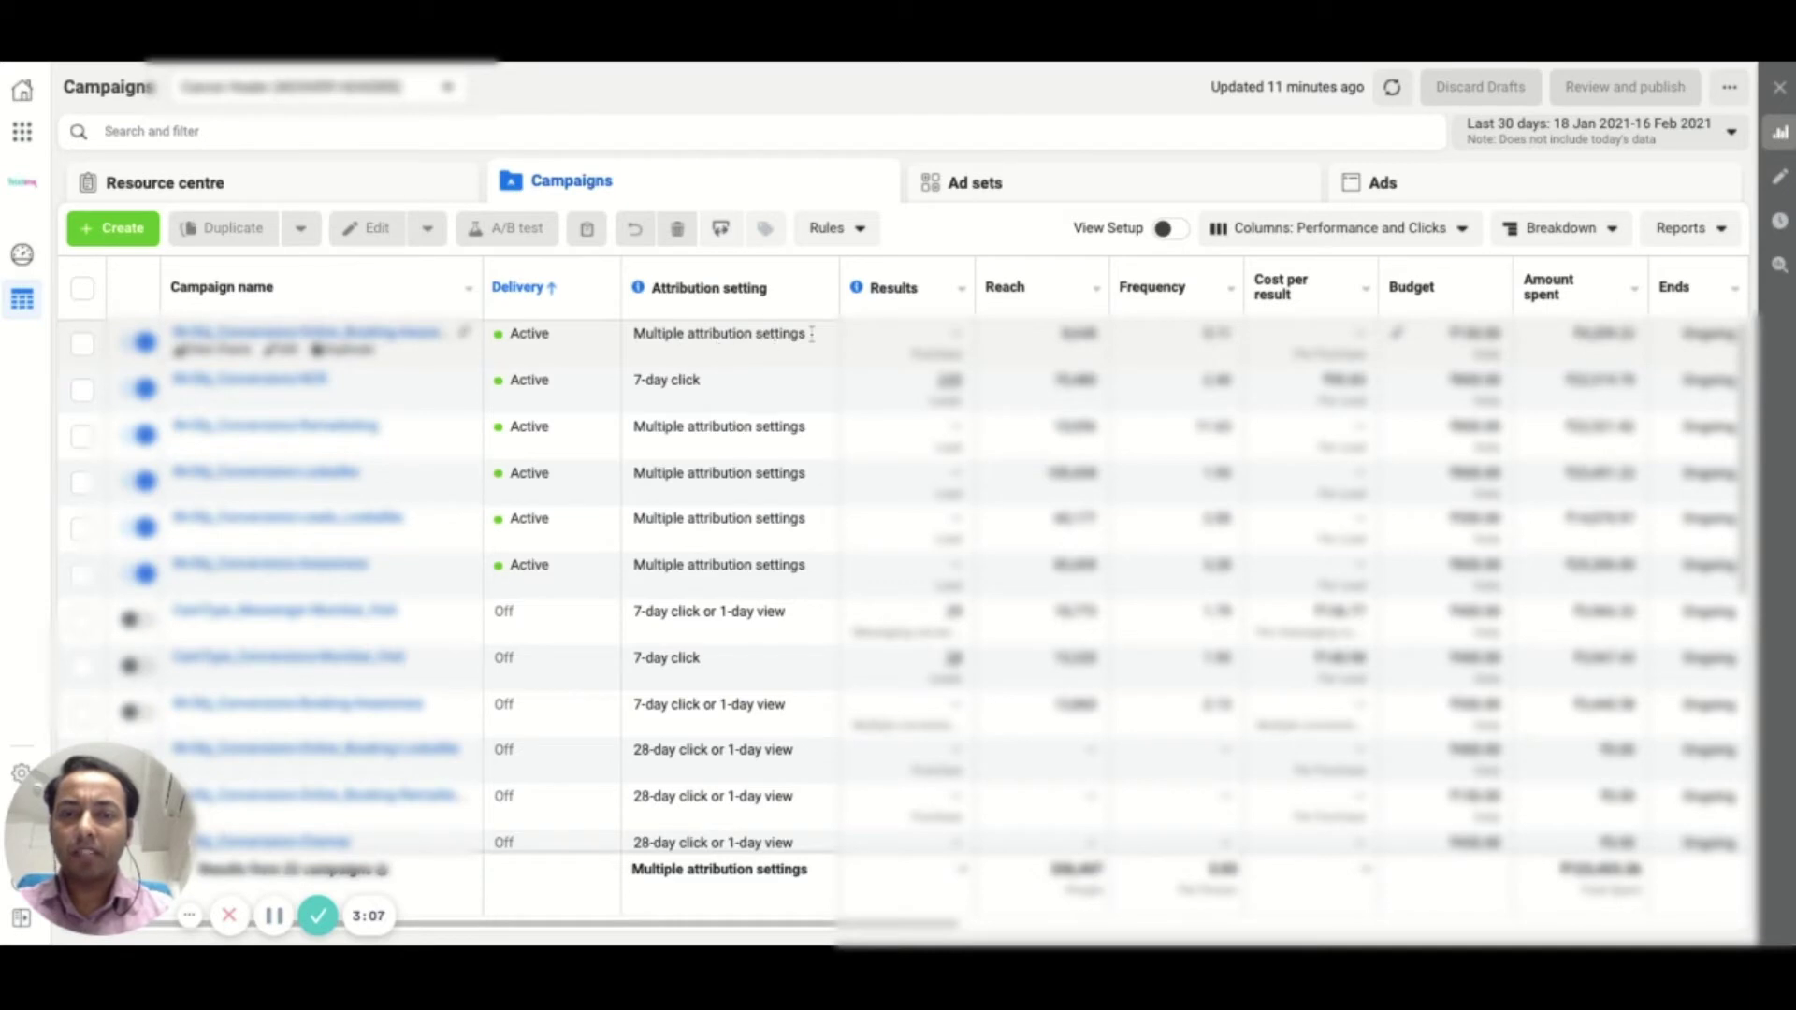
mouse_move(306, 334)
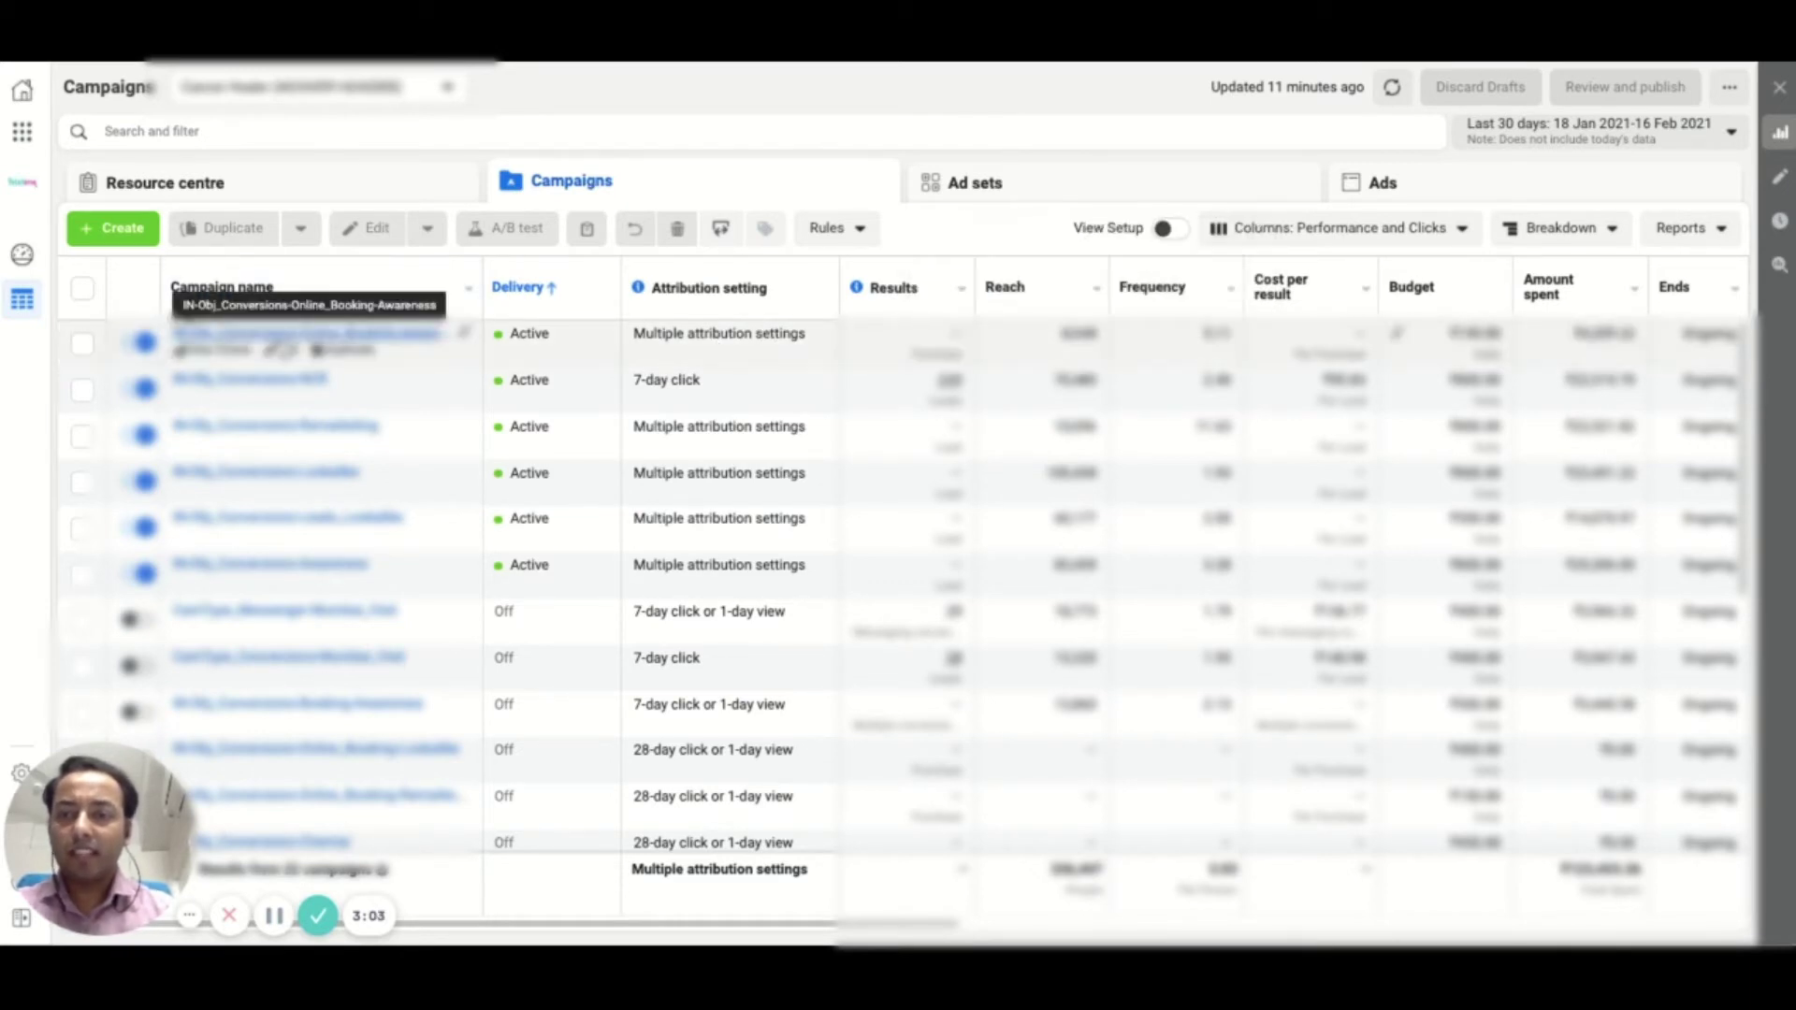
click(664, 429)
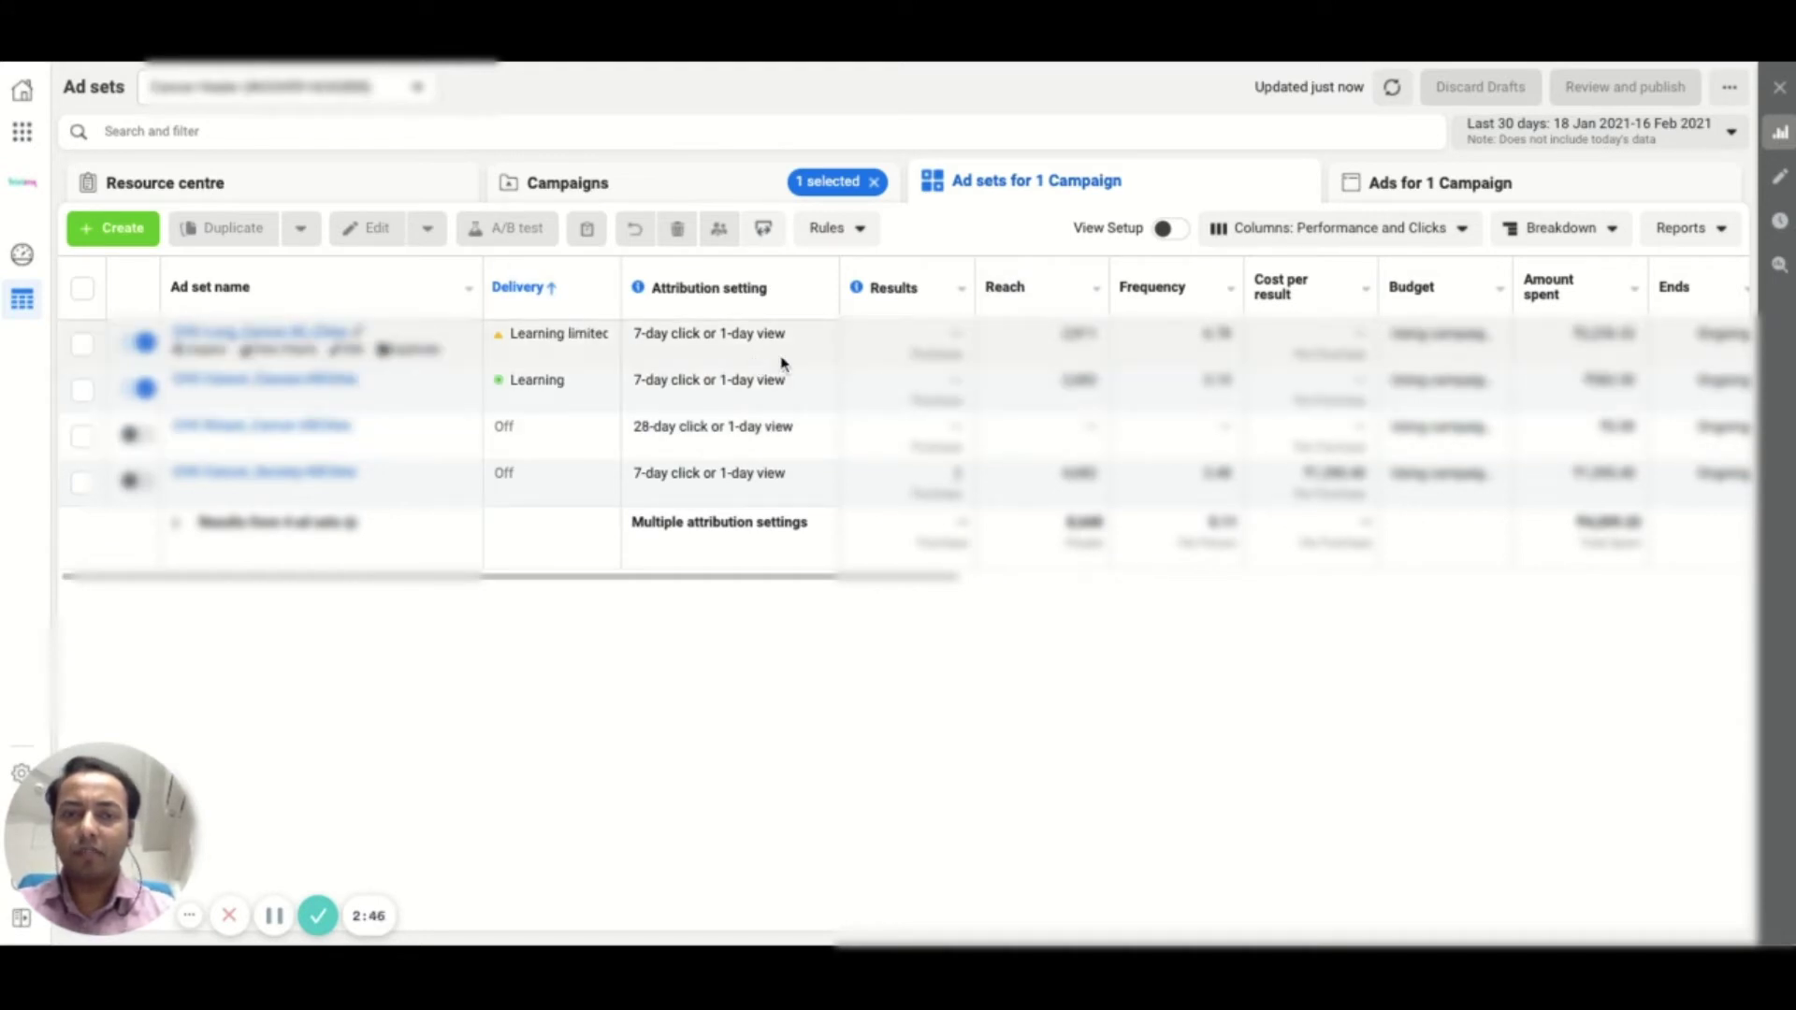
- Open the fourth campaign's ad sets, four on 7-day click and one on 28-day click
click(648, 183)
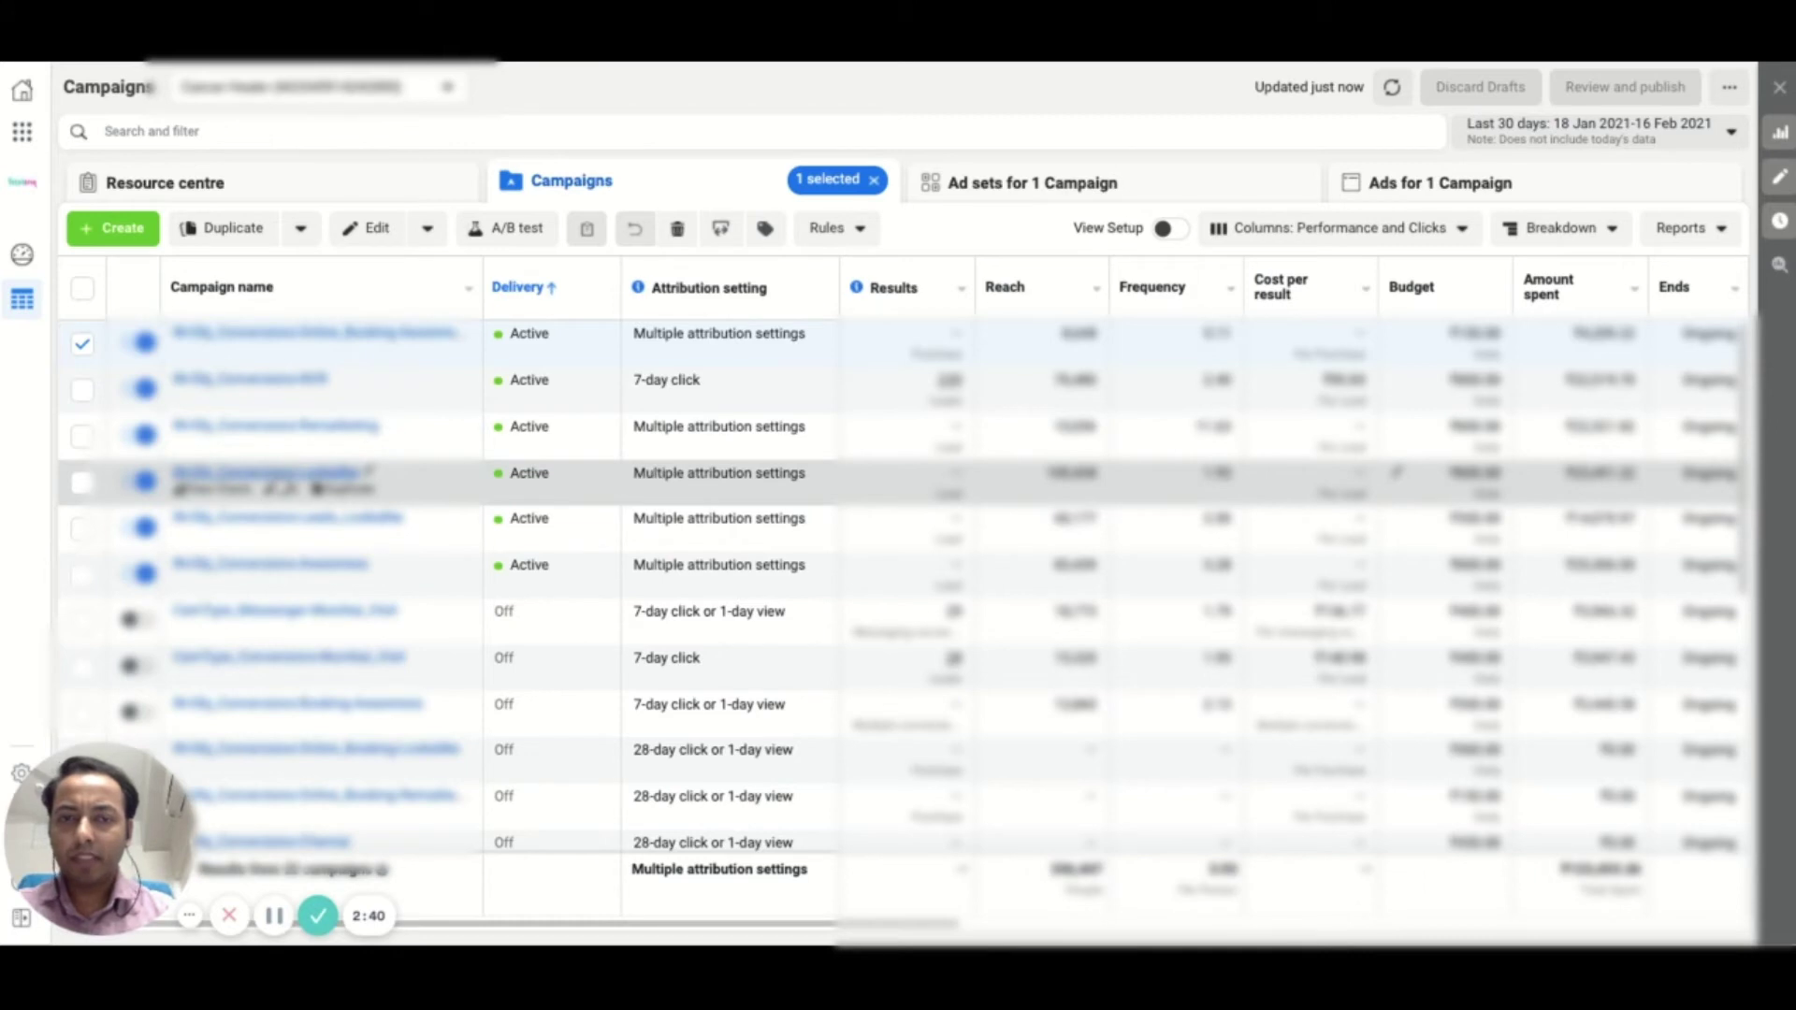
click(281, 475)
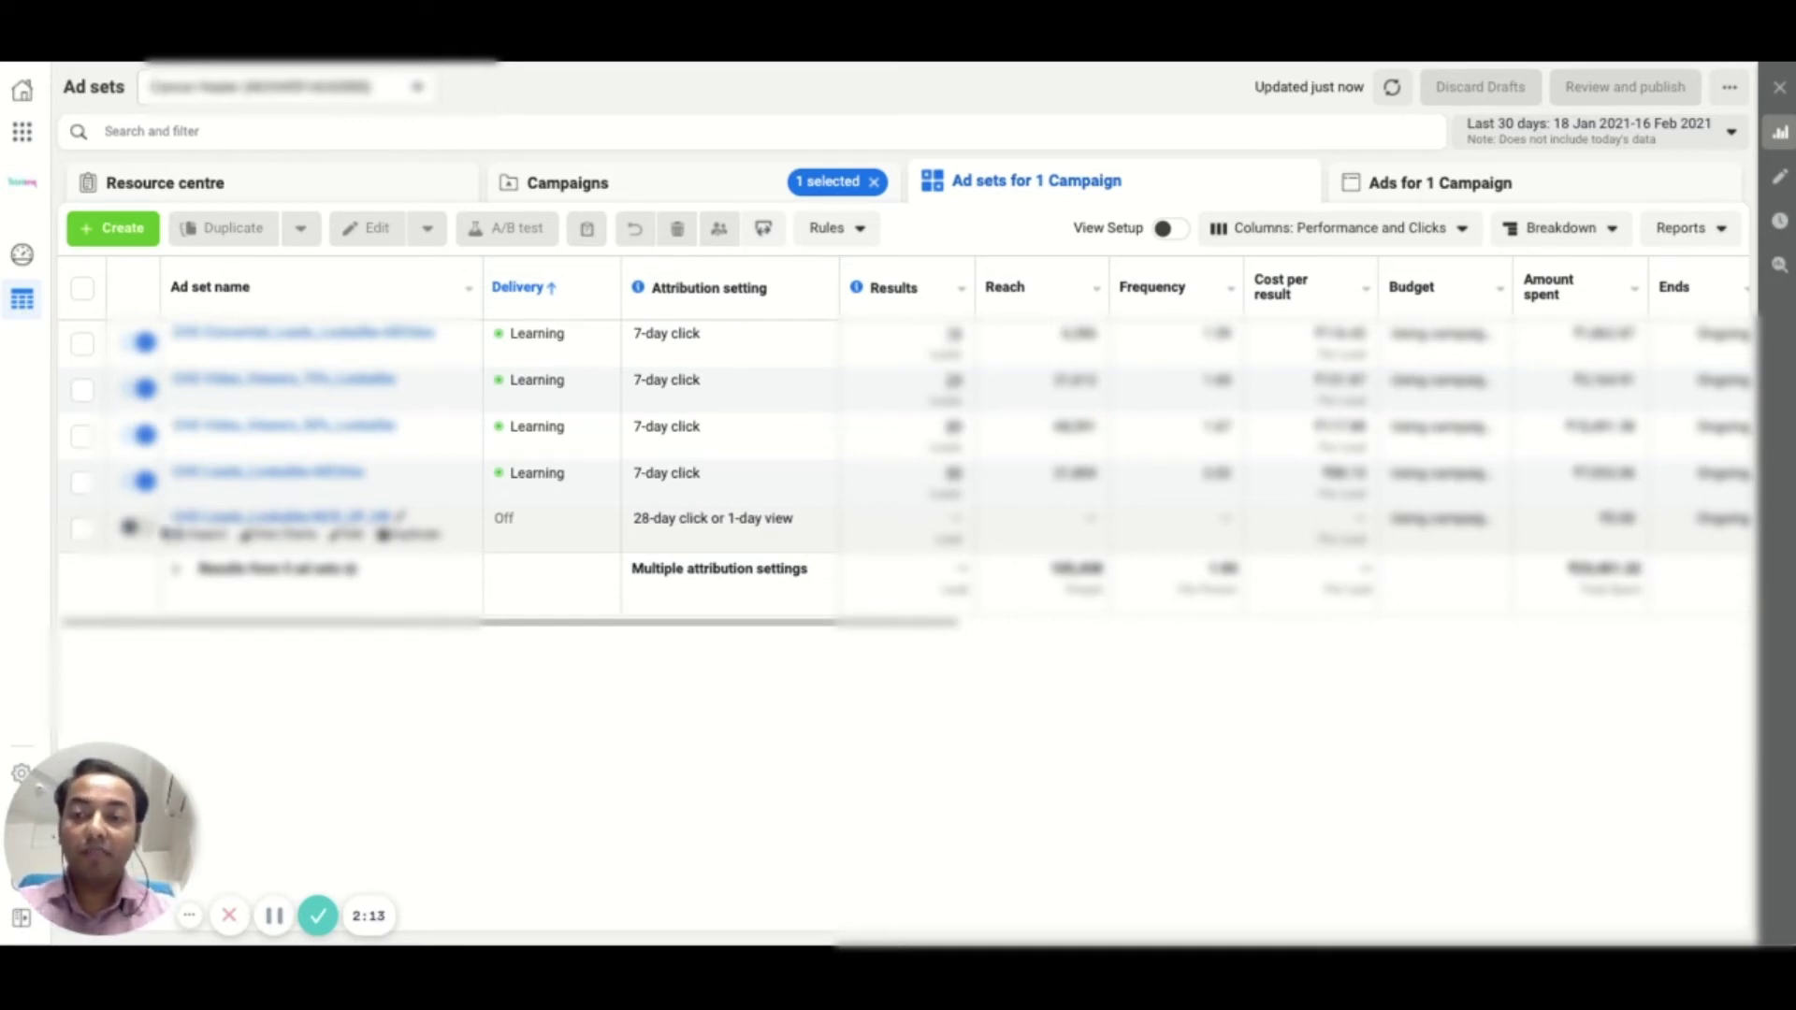
- Turn on the off ad set and refresh the table twice until attribution updates
click(136, 529)
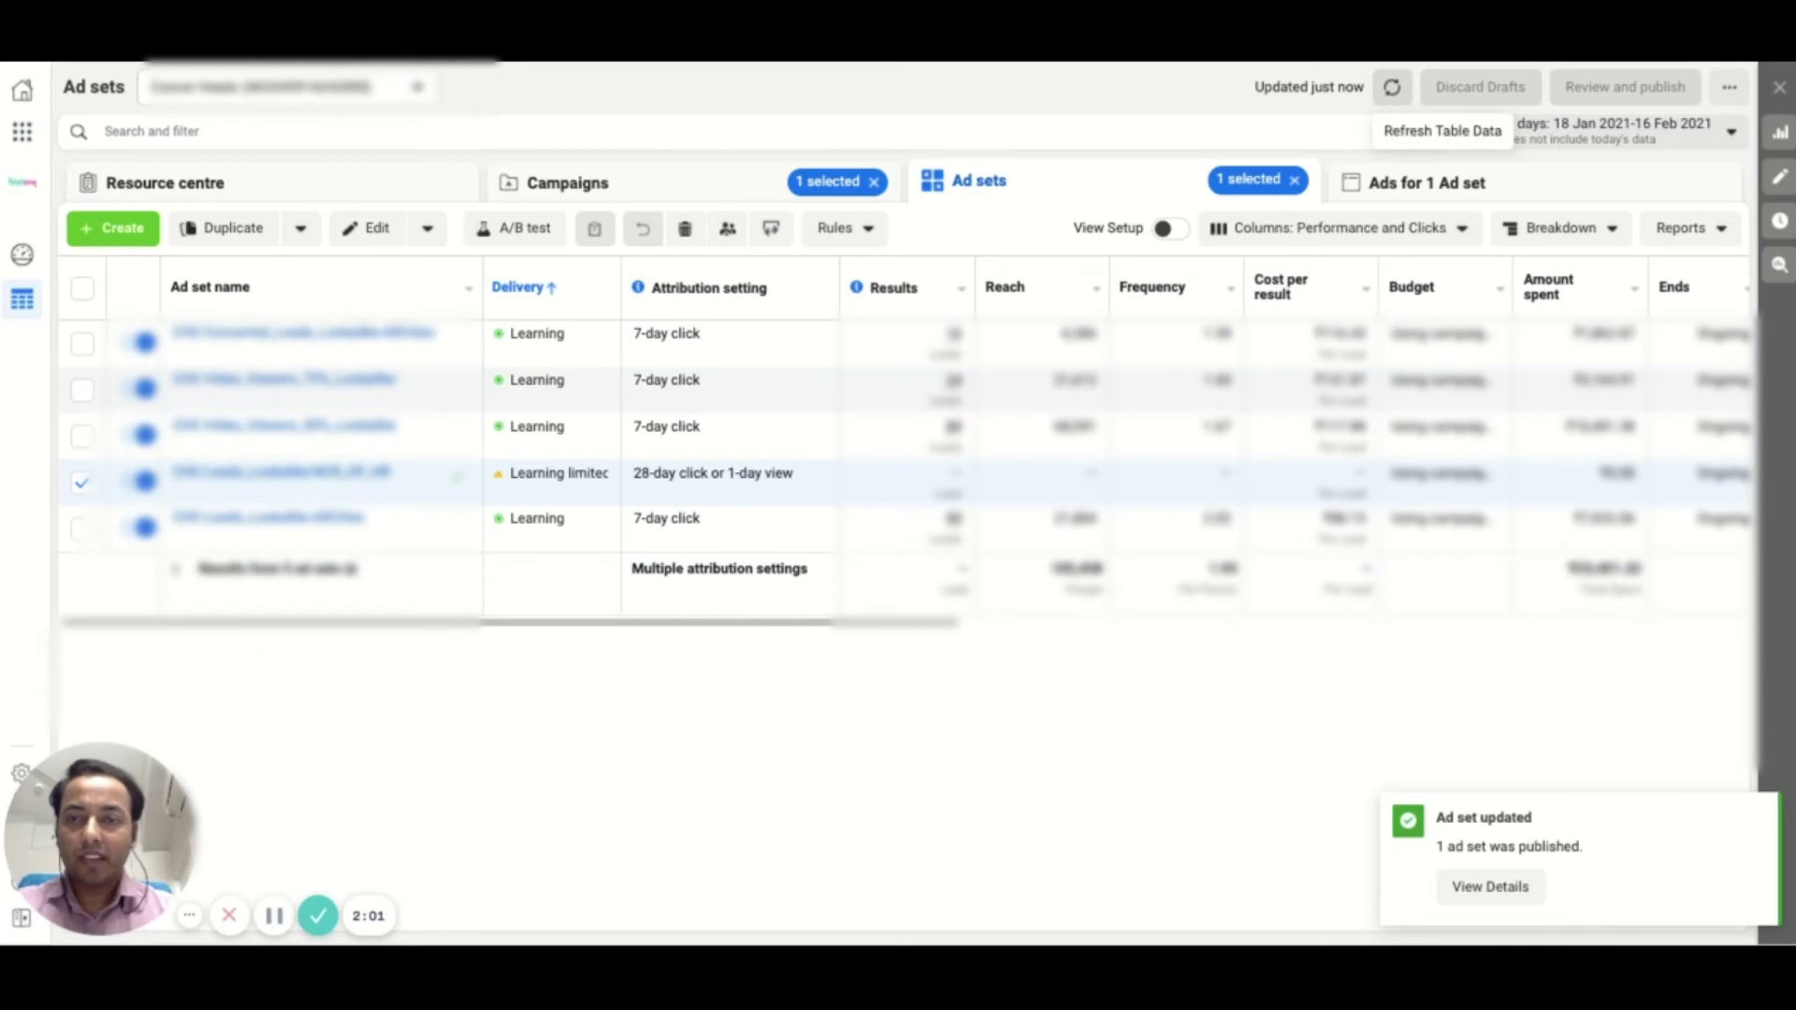
click(1390, 88)
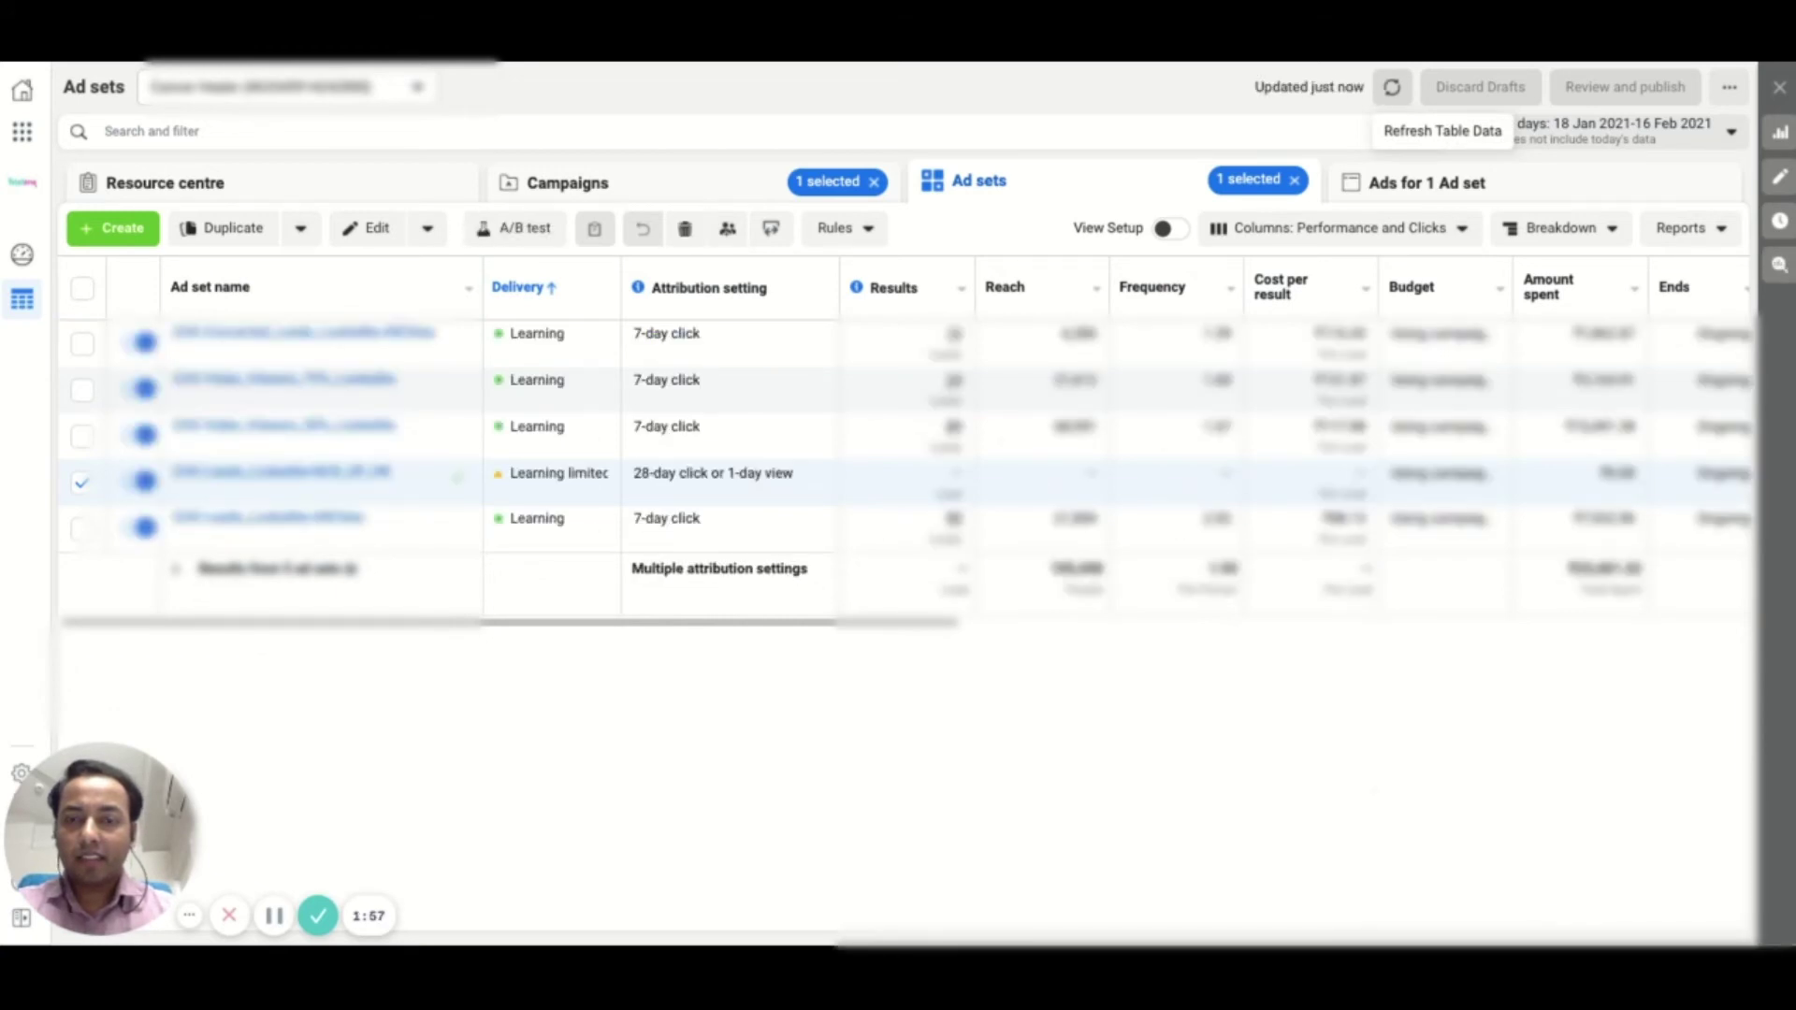
click(1390, 88)
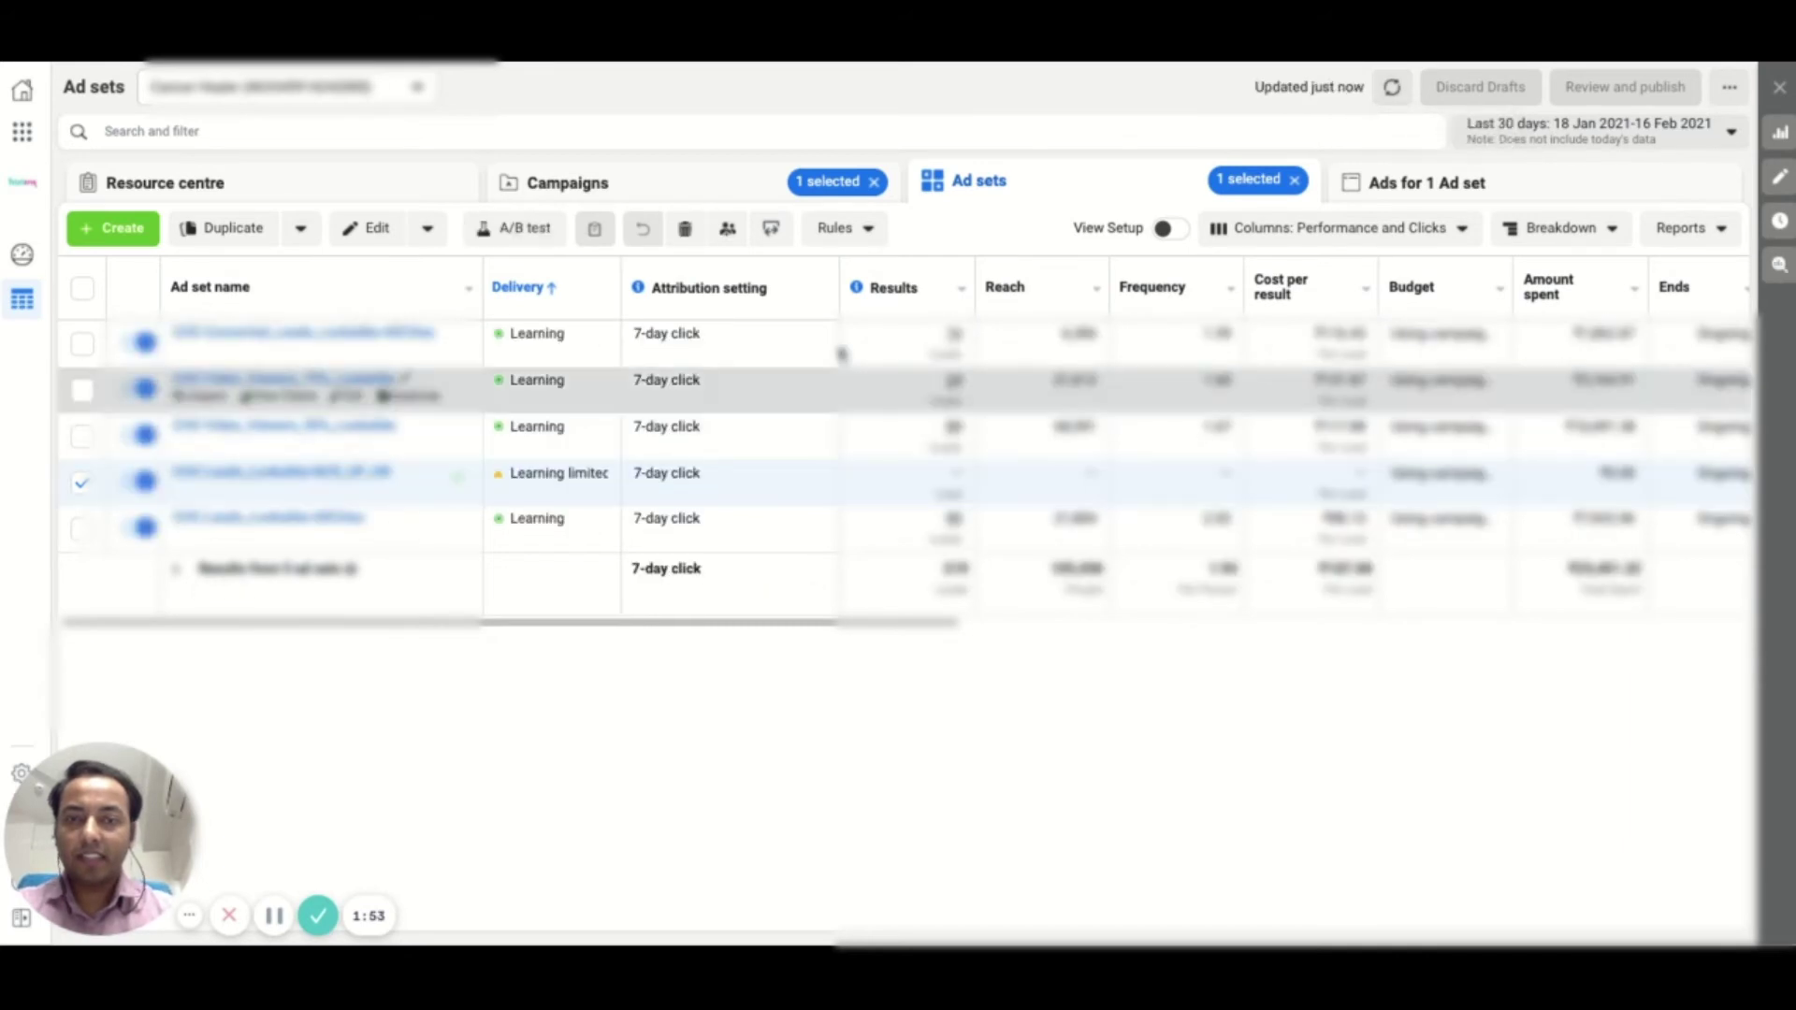
- Go back to the campaigns list to see the edited campaign on 7-day click
click(693, 185)
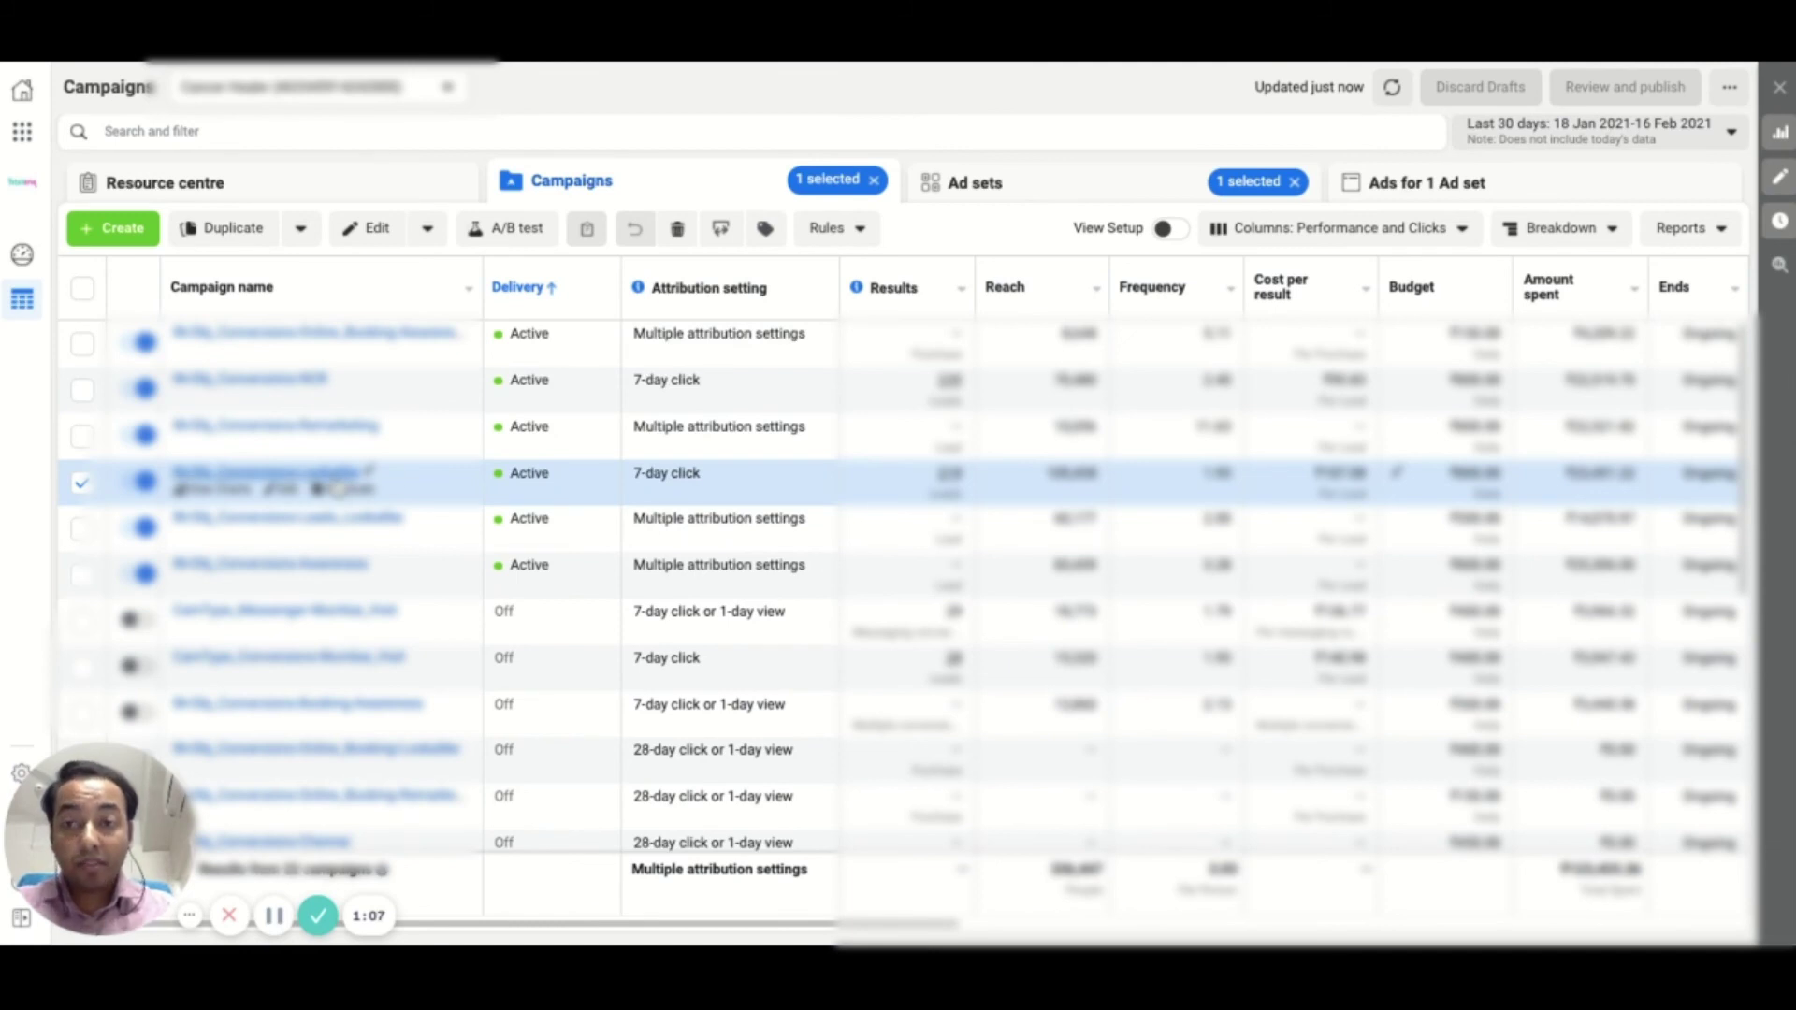
- Switch the fifth ad set's delivery off in the campaign's ad sets
click(281, 473)
click(137, 481)
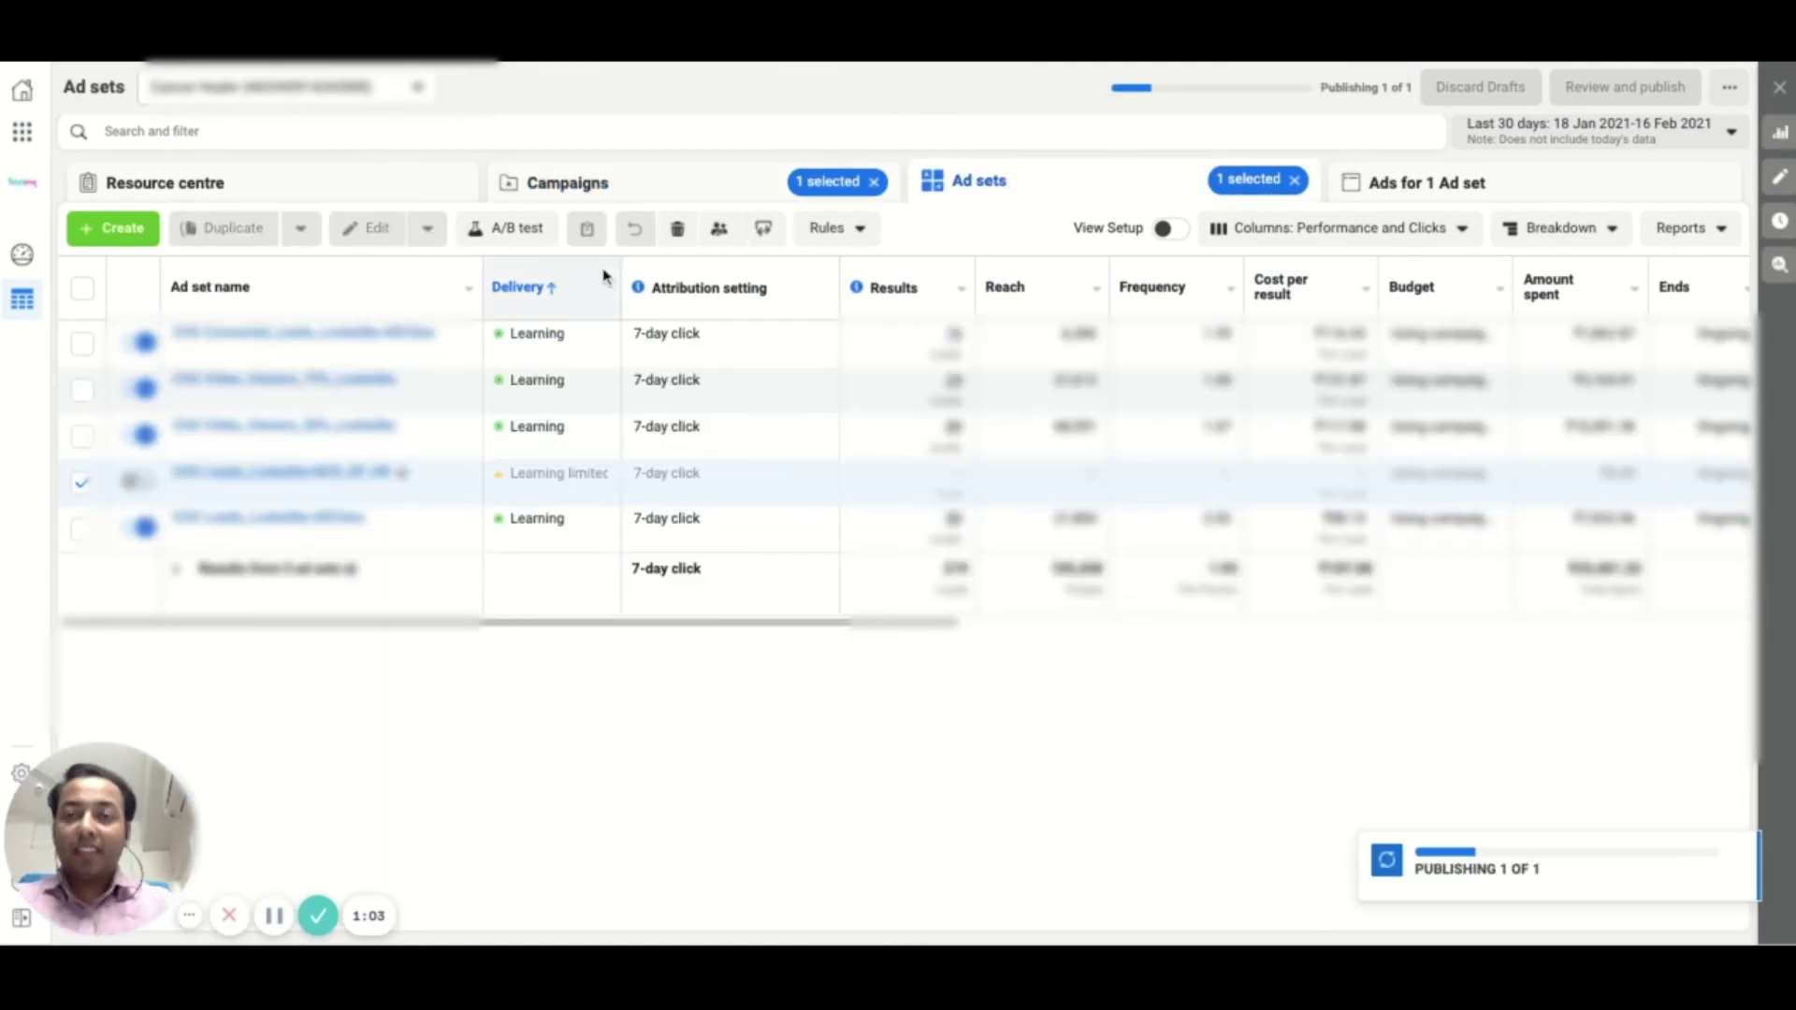